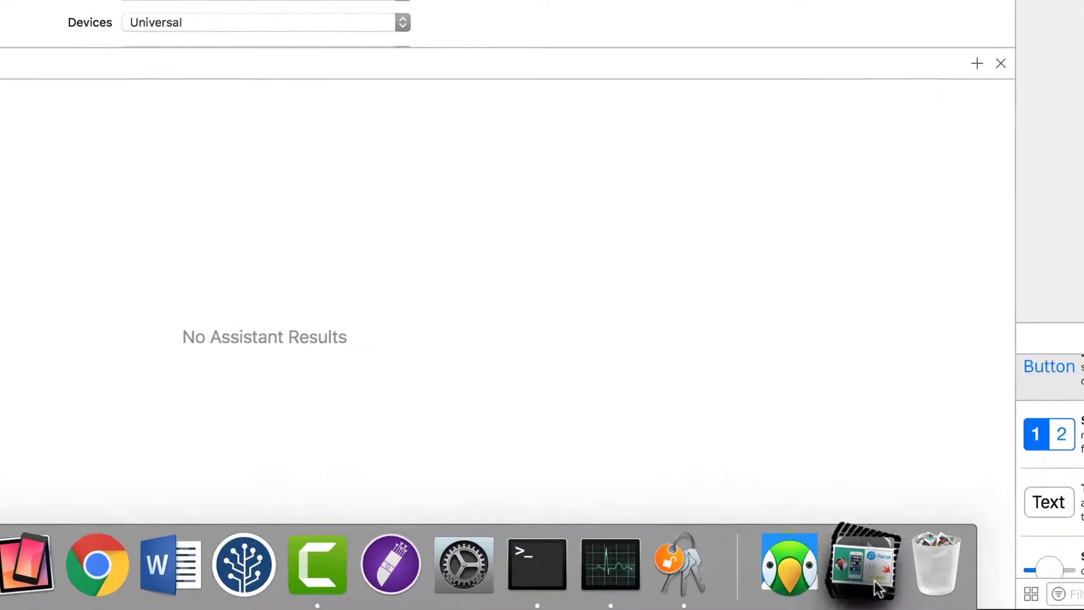
# Step: Add aps_development.cer from the Downloads stack to the login keychain
pyautogui.click(858, 594)
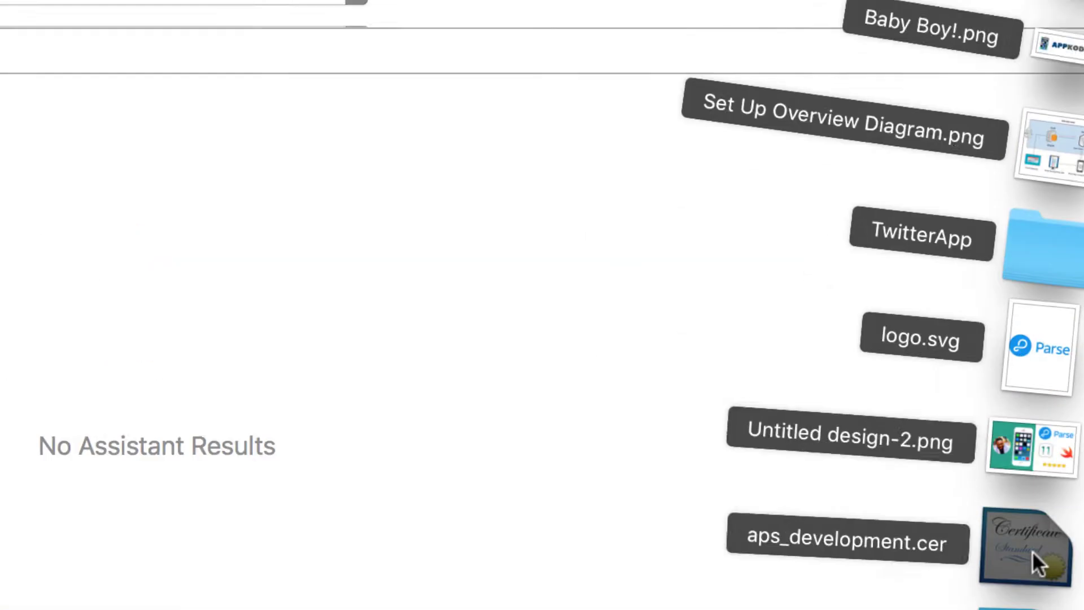
pyautogui.click(878, 334)
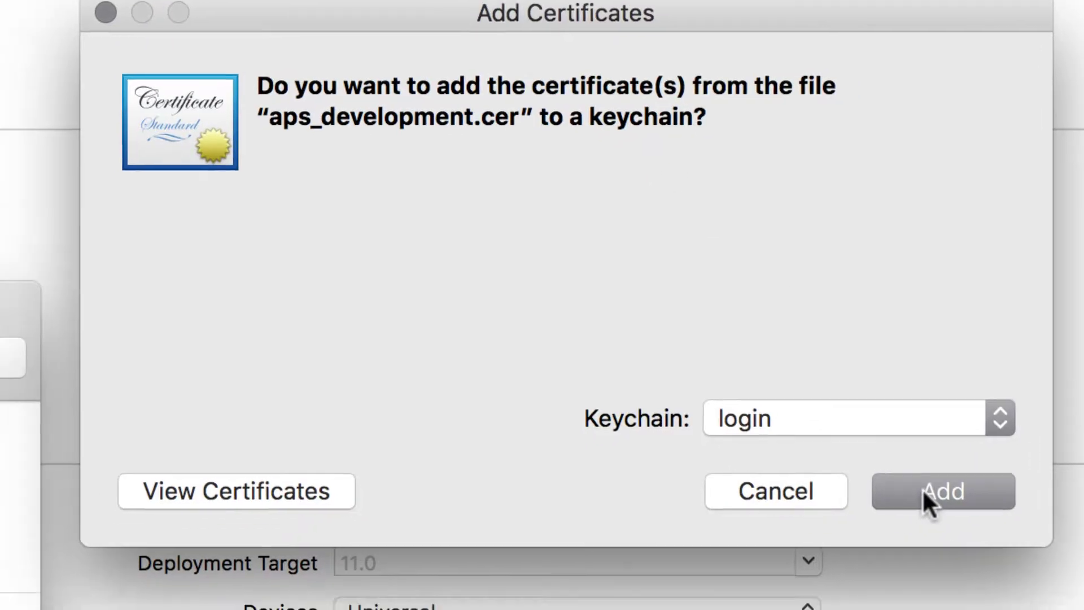
pyautogui.click(889, 525)
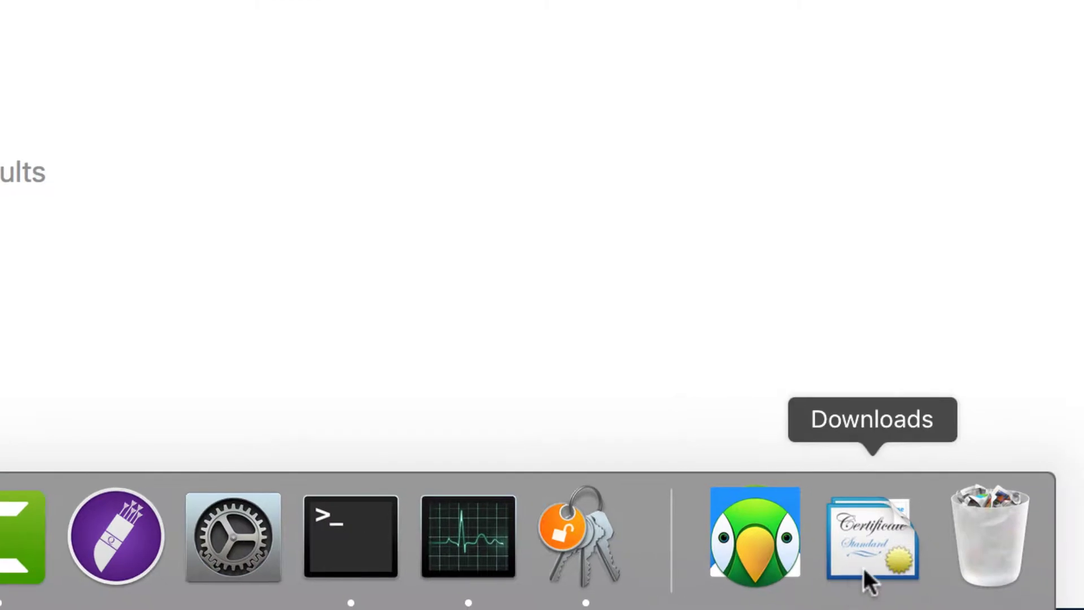
# Step: Add aps.cer from the Downloads stack to the login keychain
pyautogui.click(1036, 567)
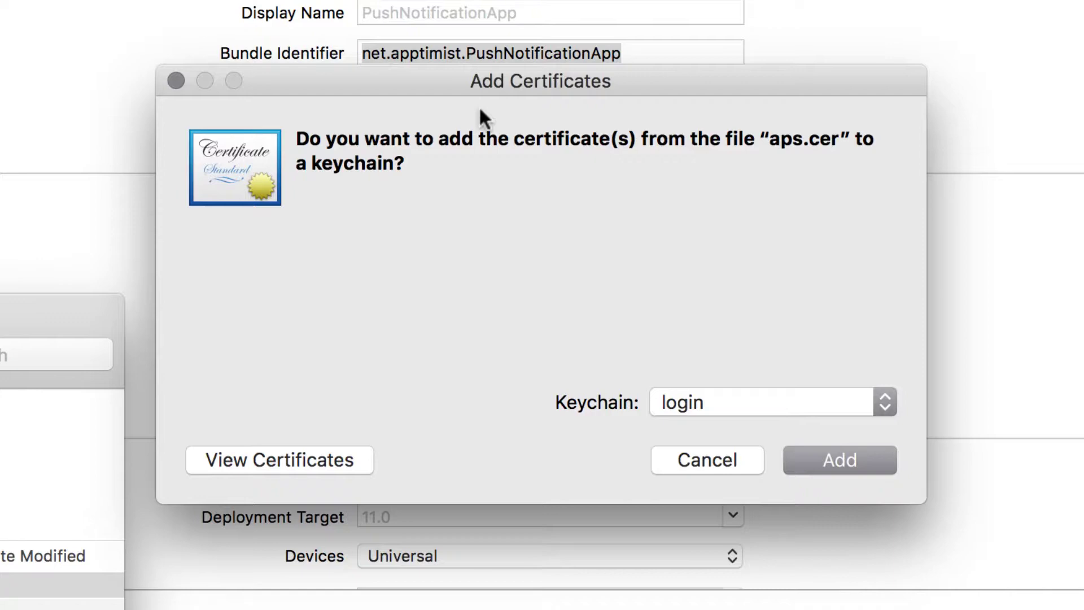
pyautogui.moveTo(468, 83); pyautogui.dragTo(478, 83)
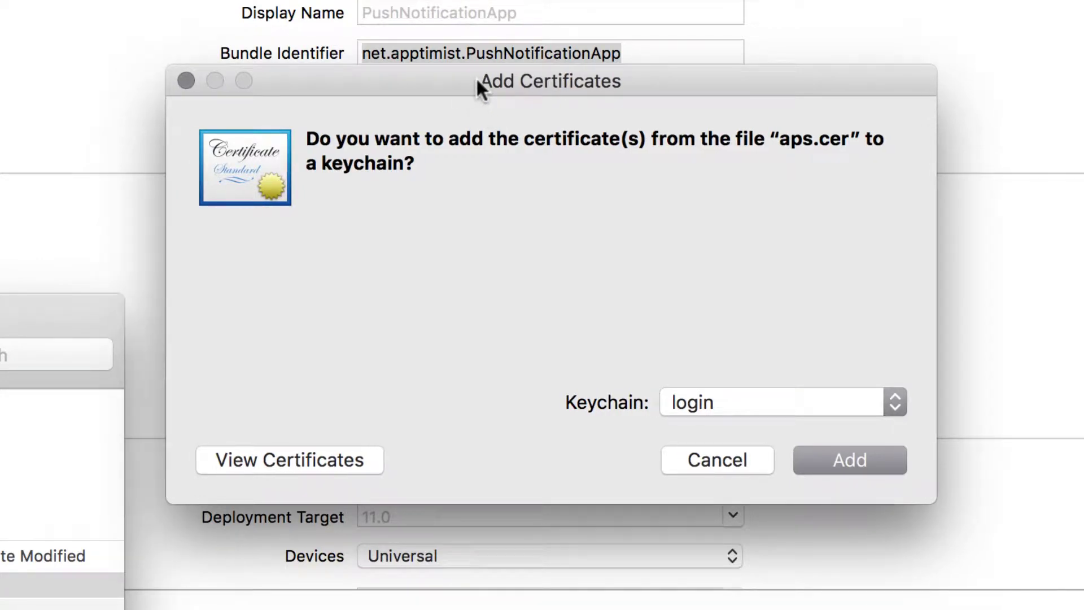
pyautogui.click(851, 458)
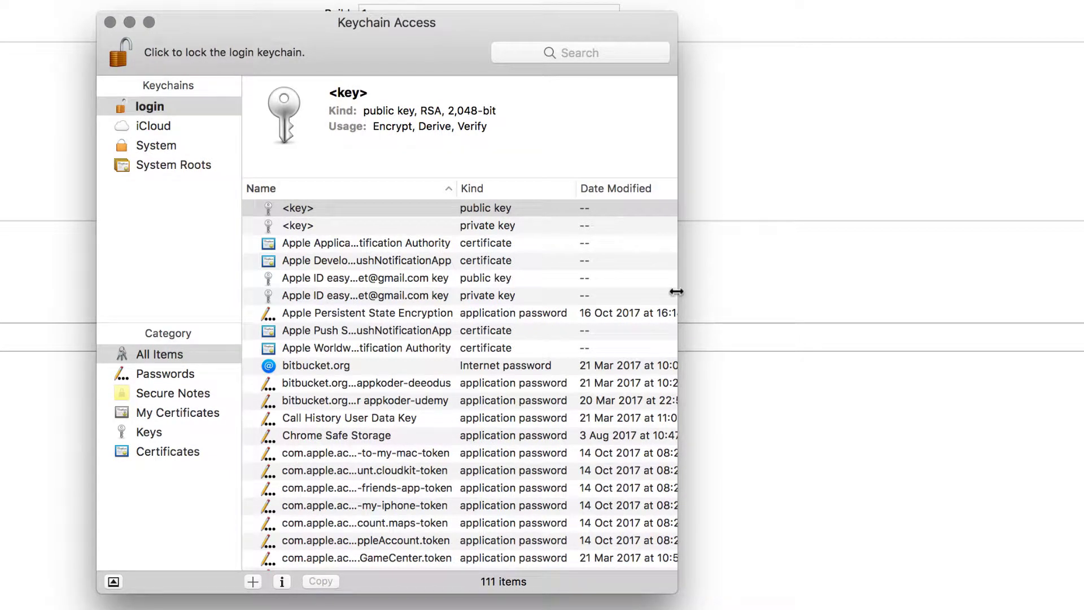
# Step: Widen the window and Name column, and list only the login keychain's certificates
pyautogui.moveTo(677, 291); pyautogui.dragTo(940, 254)
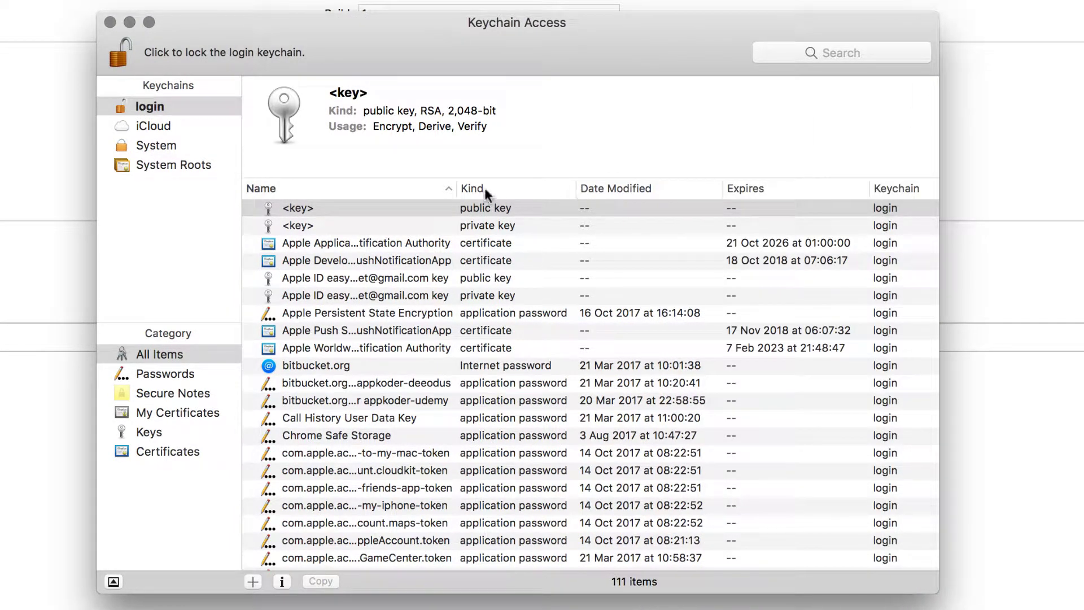
pyautogui.moveTo(458, 188); pyautogui.dragTo(509, 187)
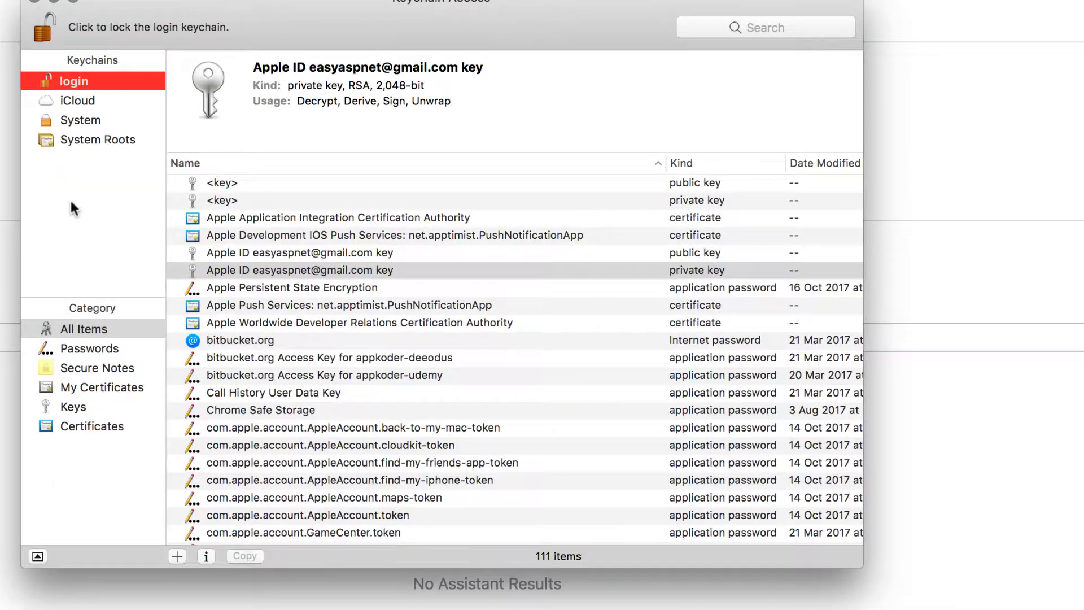
pyautogui.click(74, 331)
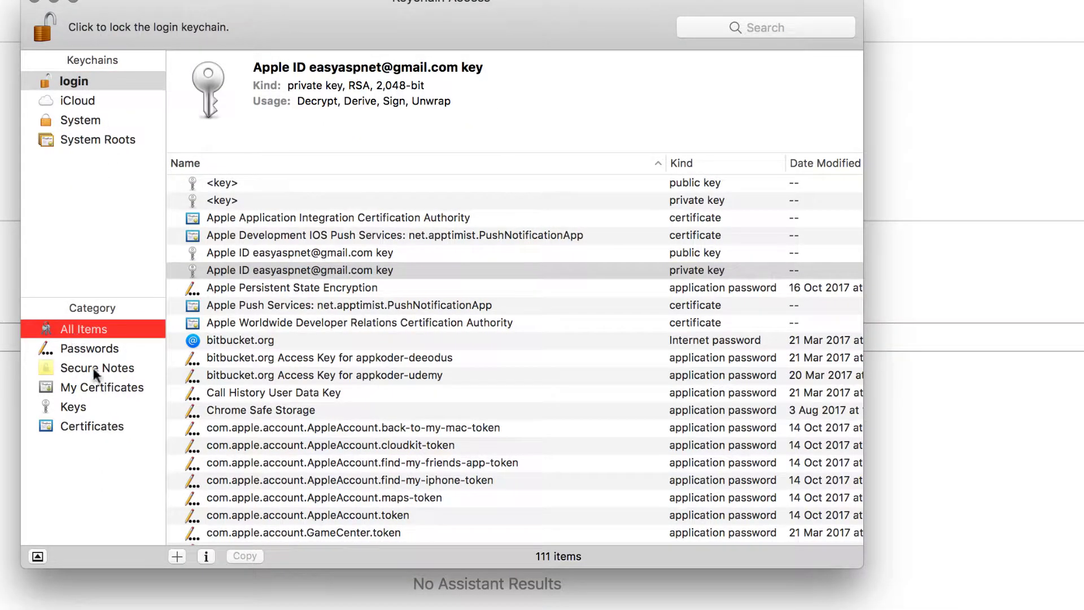
pyautogui.click(99, 428)
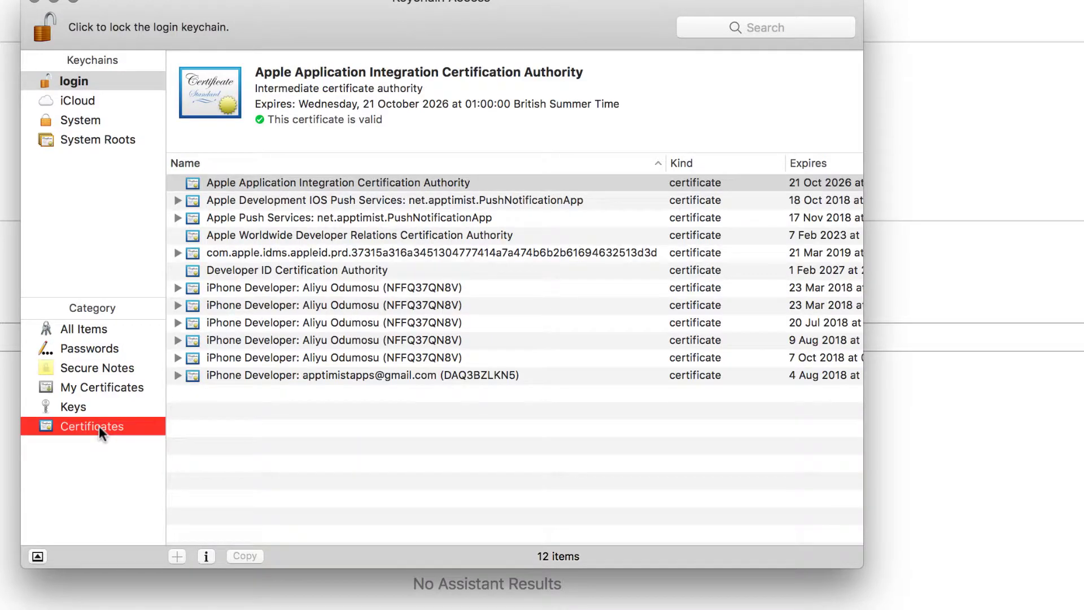
# Step: Inspect the development and production net.apptimist.PushNotificationApp push services certificates
pyautogui.click(465, 200)
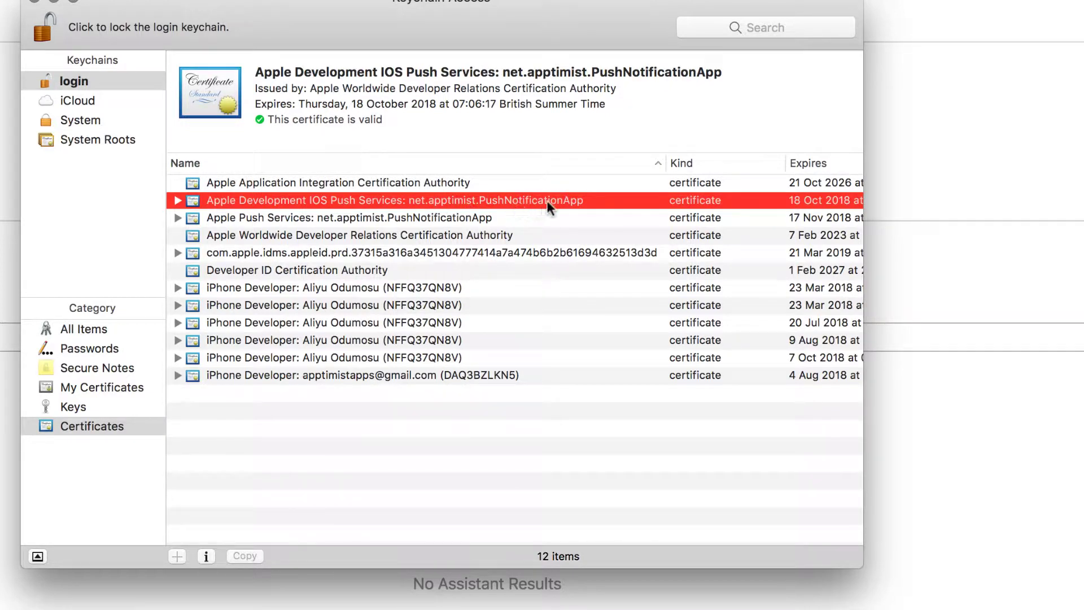
pyautogui.click(468, 219)
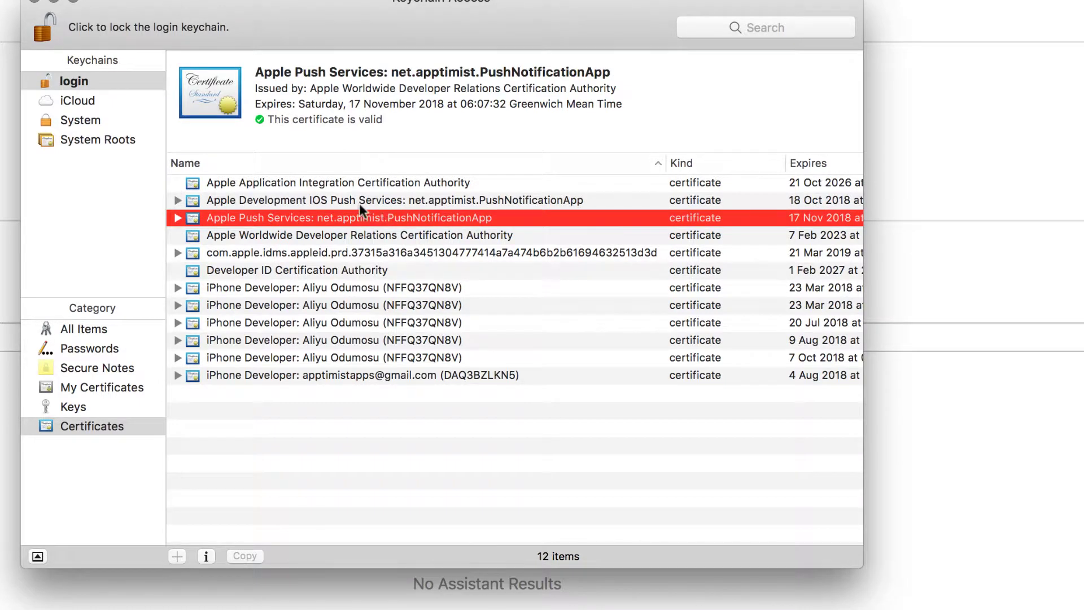
# Step: Export the Apple Development IOS Push Services certificate to the Desktop as DevCertificates.p12
pyautogui.click(394, 201)
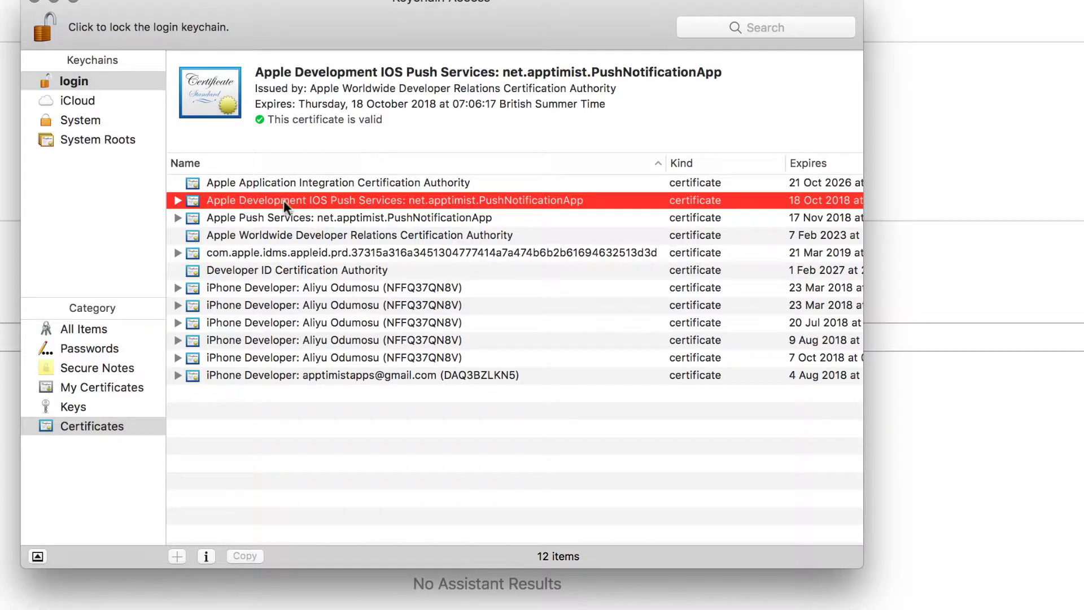
pyautogui.rightClick(314, 201)
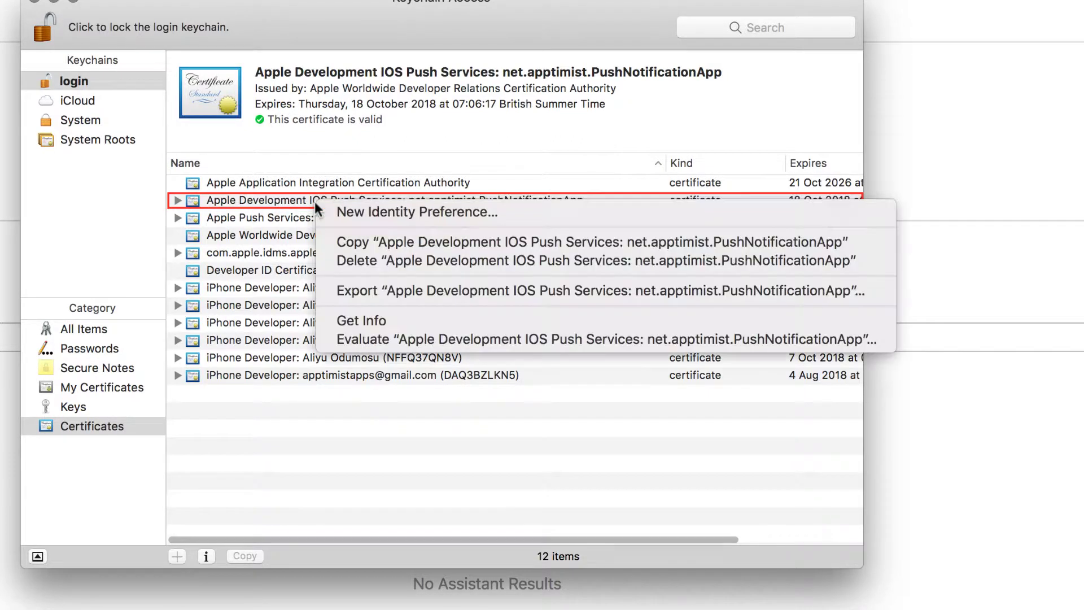
pyautogui.click(392, 289)
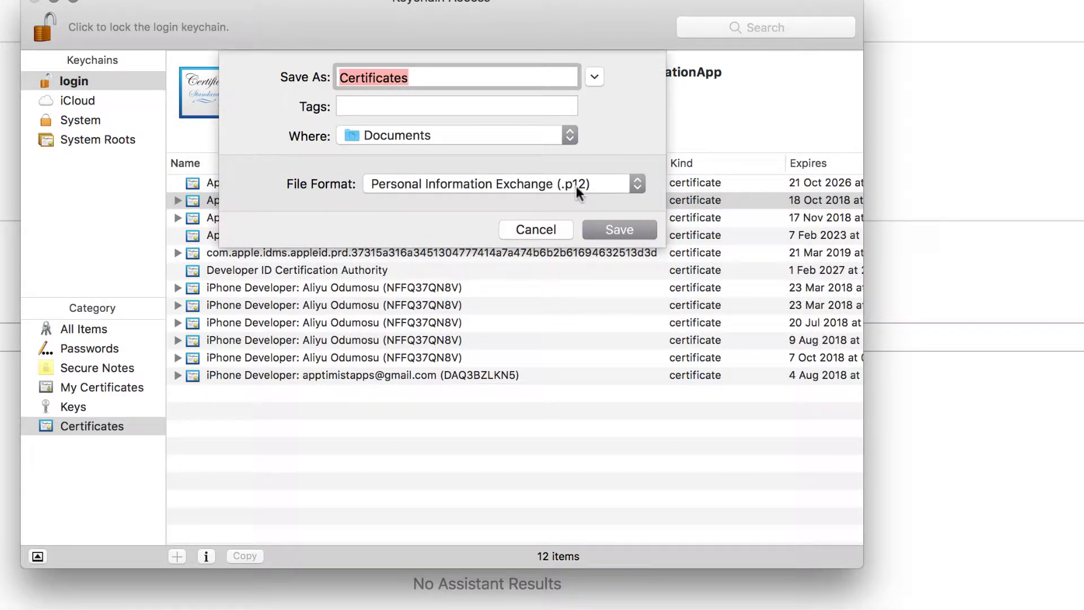
pyautogui.click(342, 76)
pyautogui.write('De')
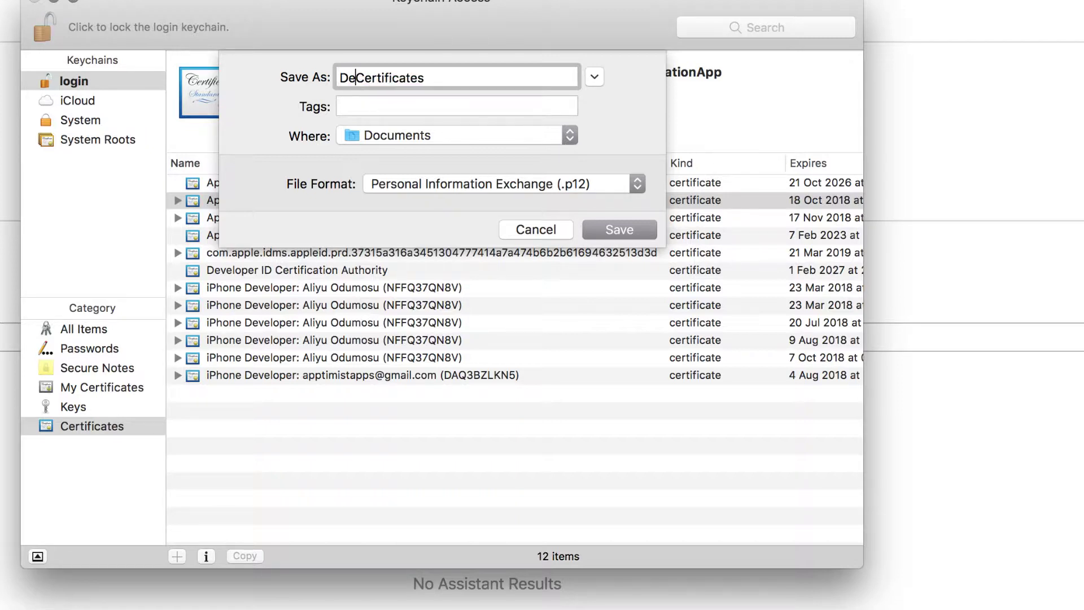
pyautogui.write('v')
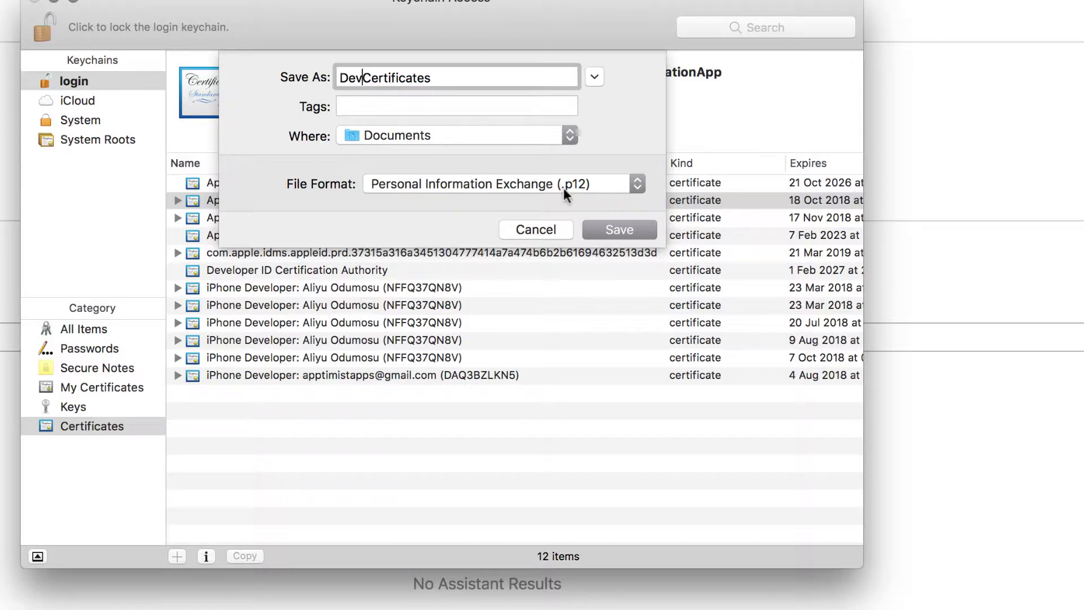
pyautogui.click(568, 135)
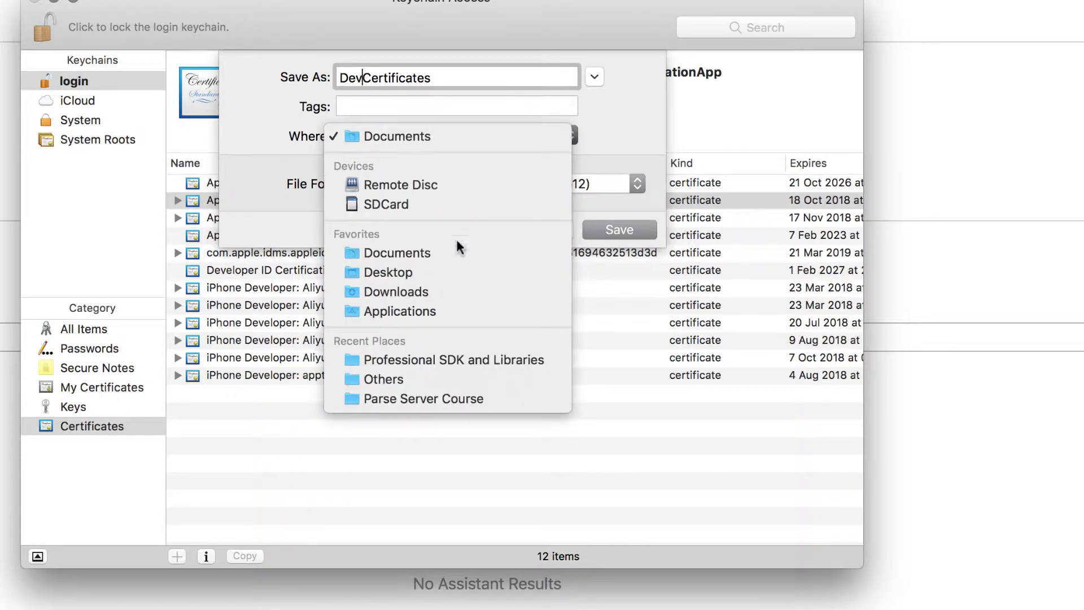
pyautogui.click(442, 265)
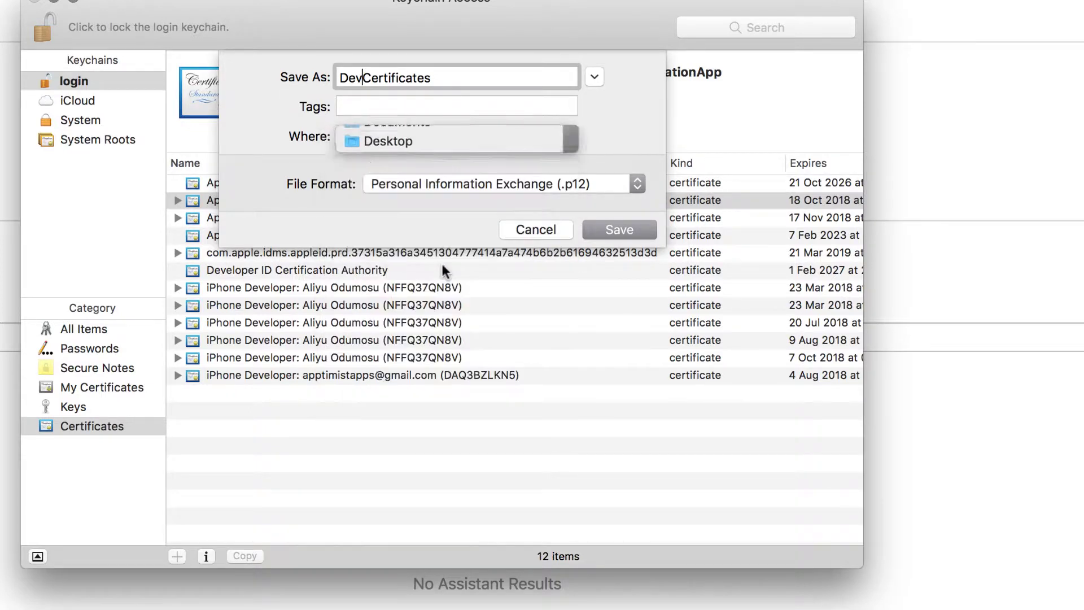
pyautogui.click(621, 229)
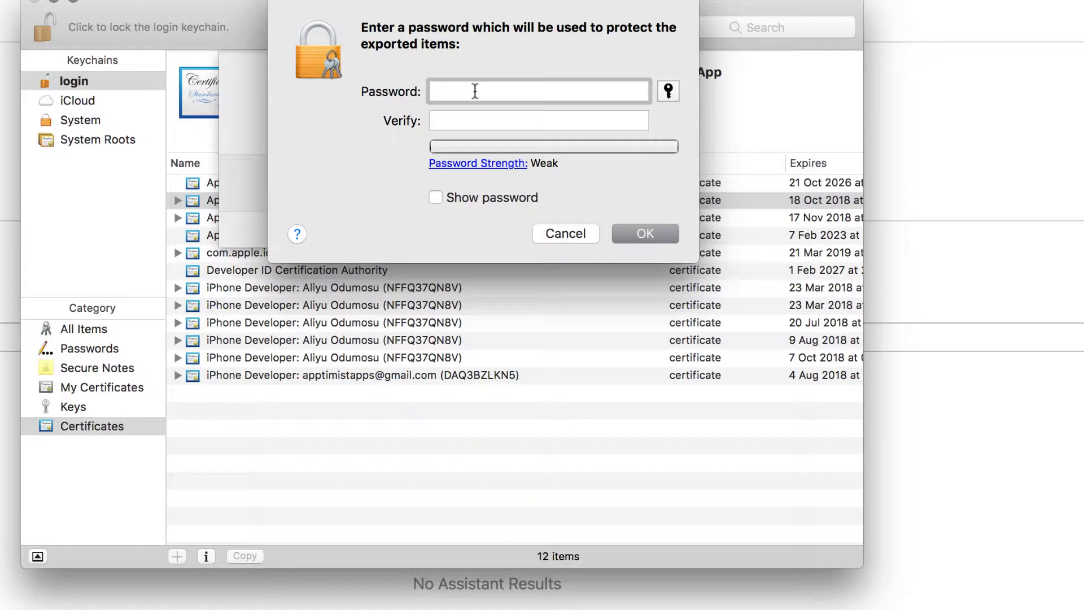
# Step: Confirm the export password, then approve the key export with the login keychain password and Always Allow
pyautogui.click(631, 231)
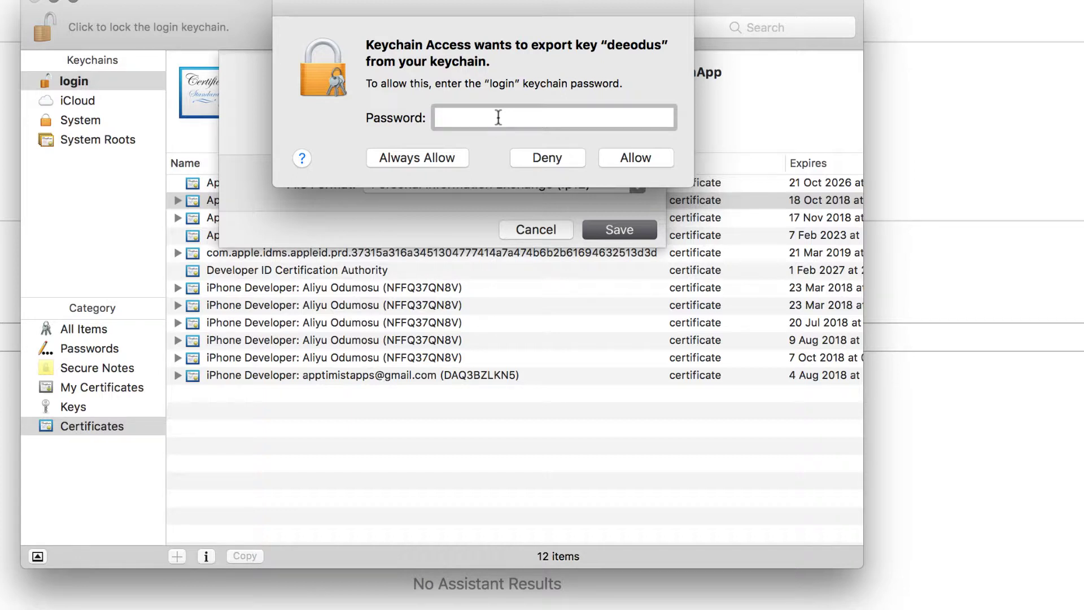
pyautogui.write('••••')
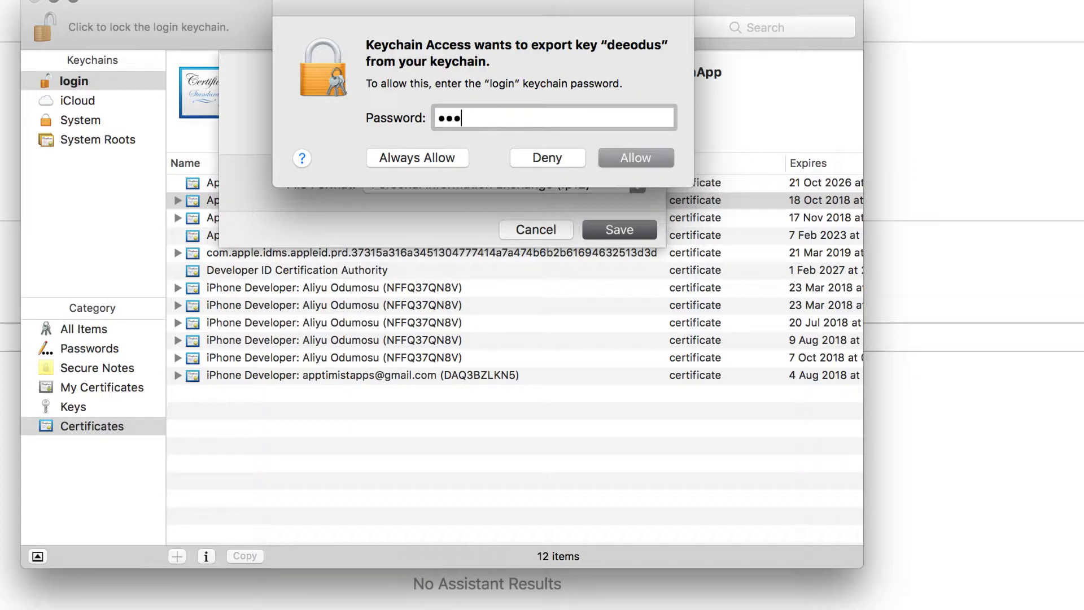
pyautogui.click(408, 157)
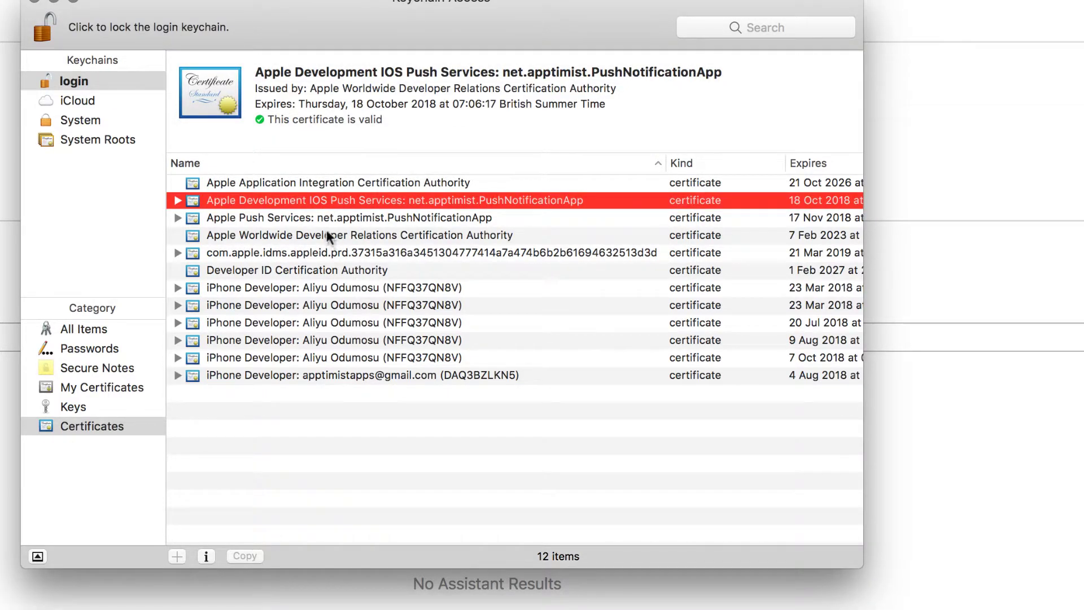
# Step: Export Apple Push Services to the Desktop as ProdCertificates.p12 without a protection password
pyautogui.click(356, 217)
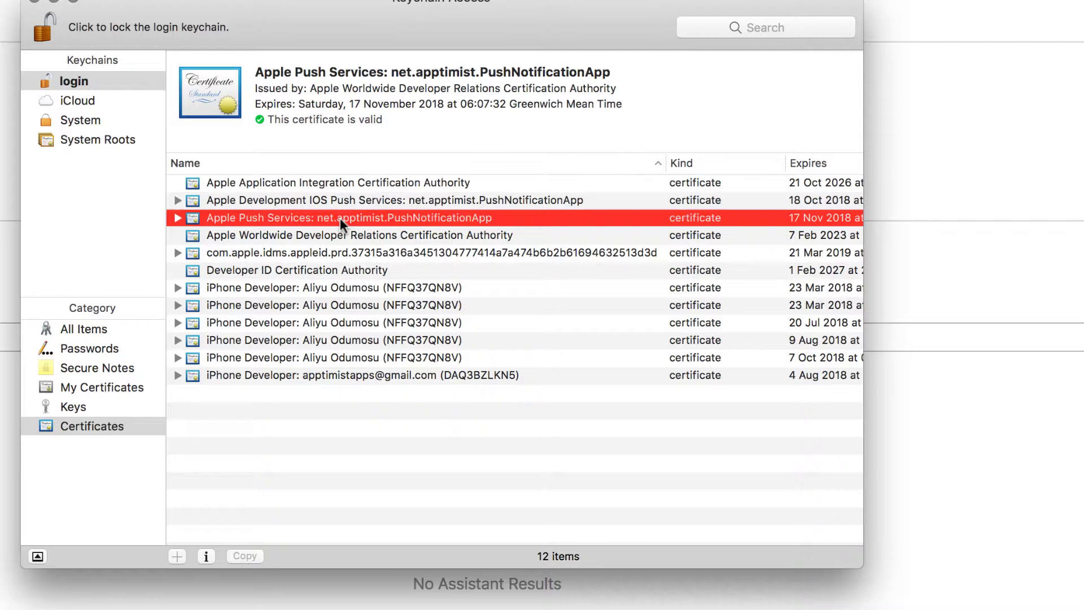
pyautogui.rightClick(339, 218)
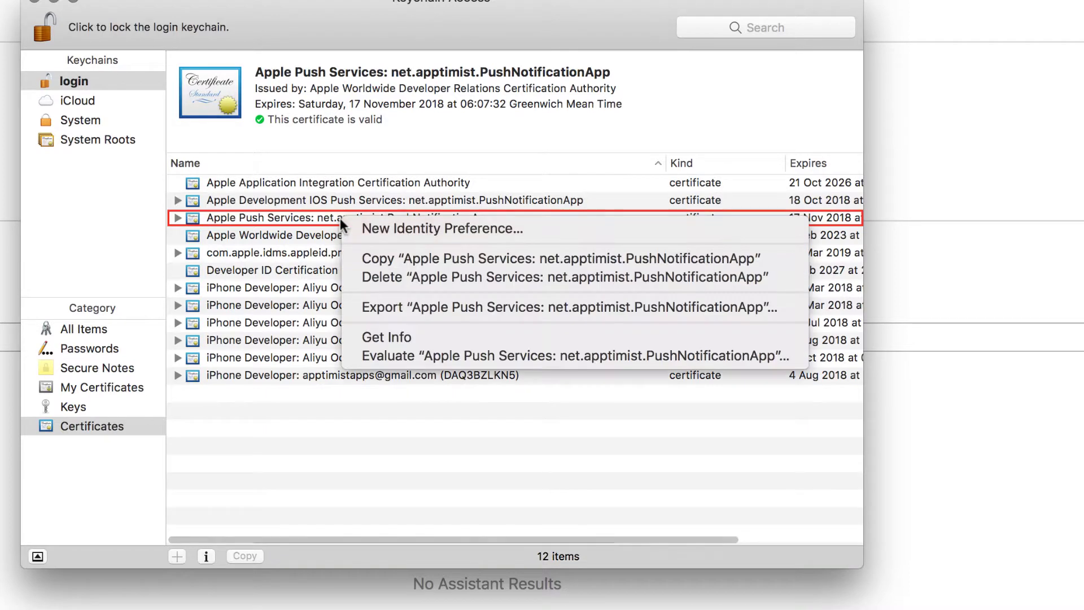
pyautogui.click(414, 305)
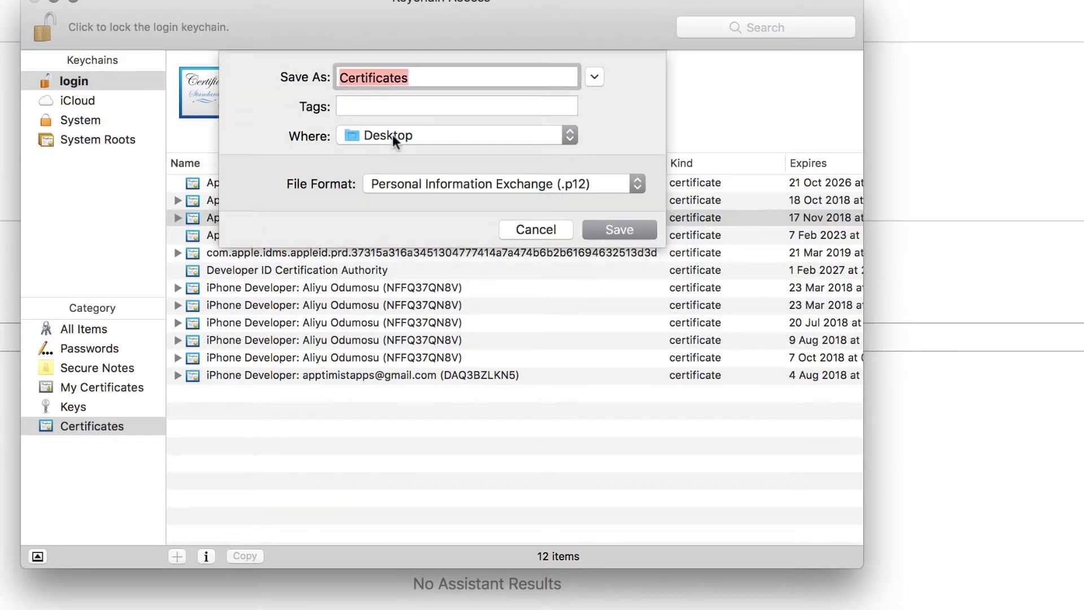
pyautogui.click(340, 78)
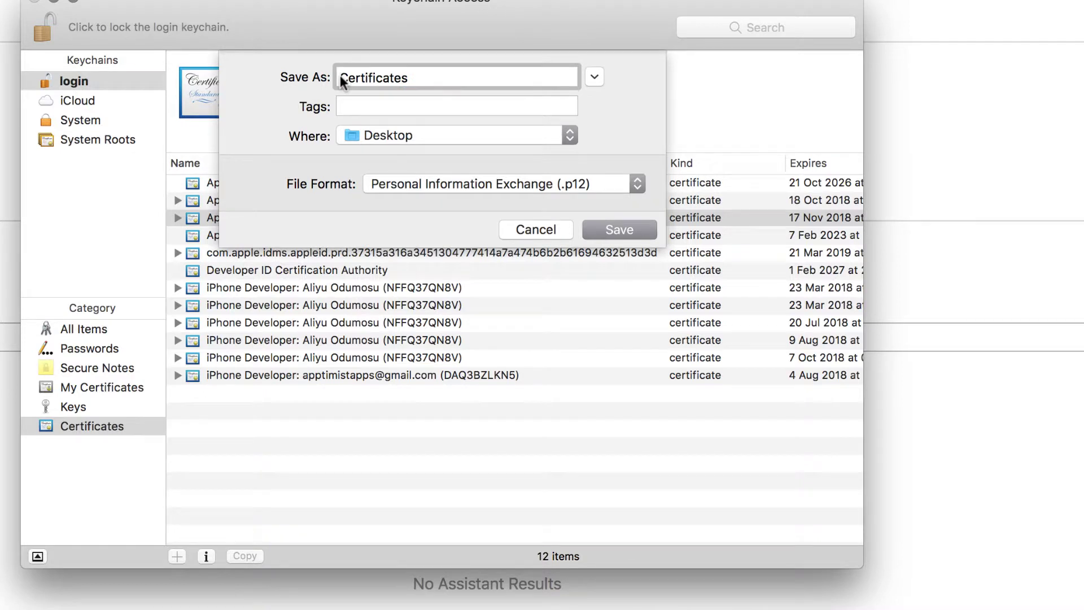
pyautogui.write('Prod')
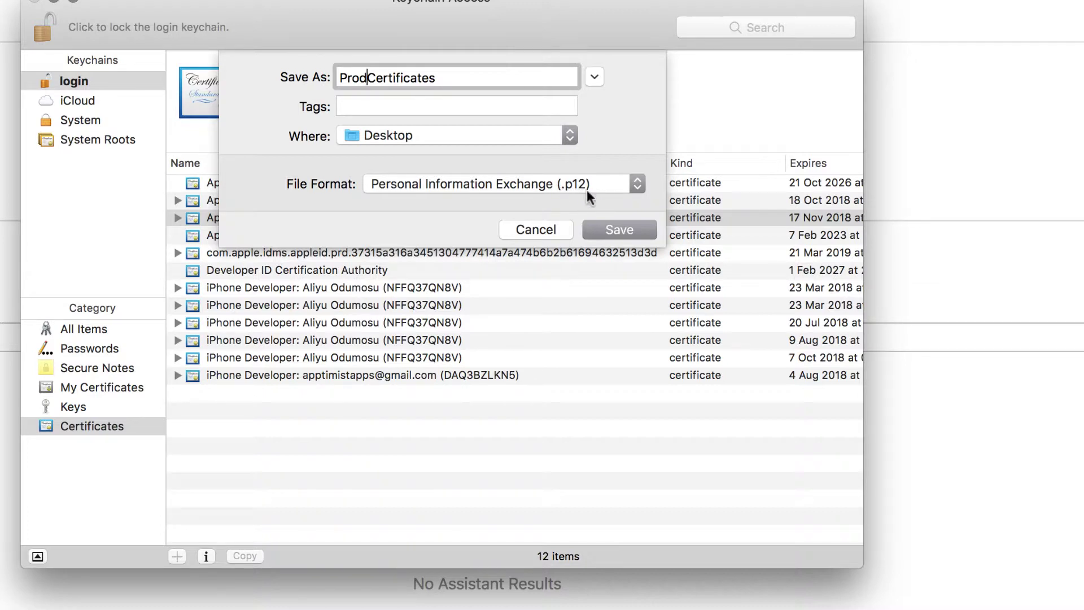
pyautogui.click(624, 231)
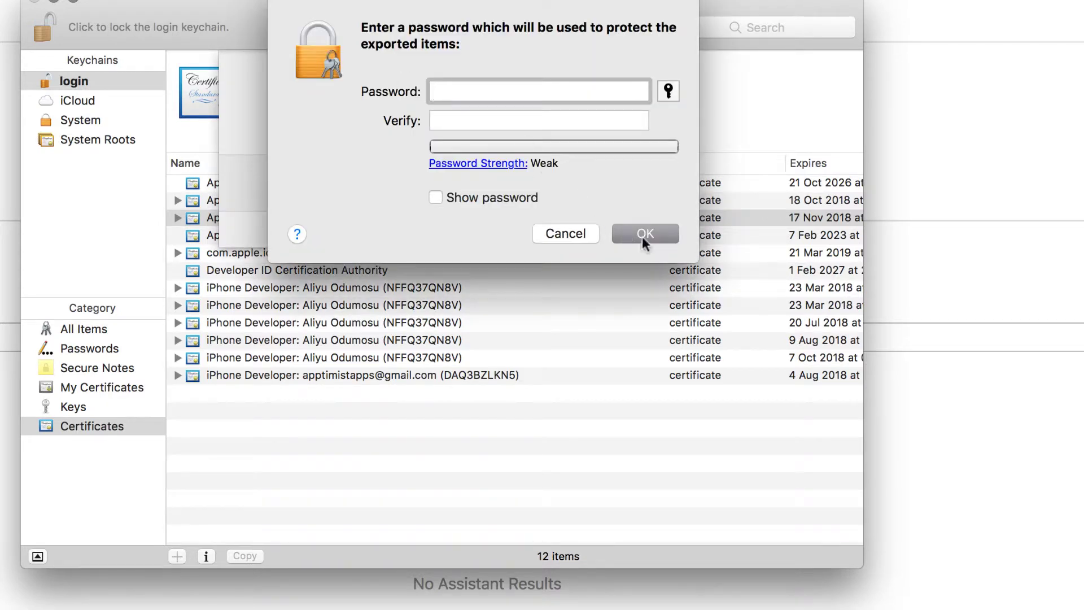
pyautogui.click(645, 237)
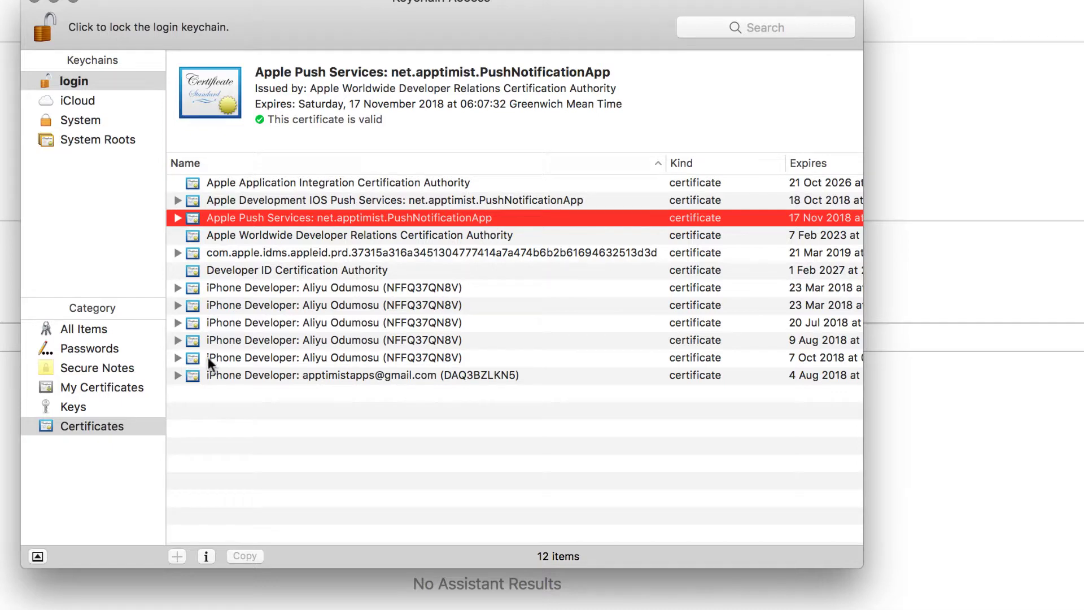
pyautogui.click(75, 328)
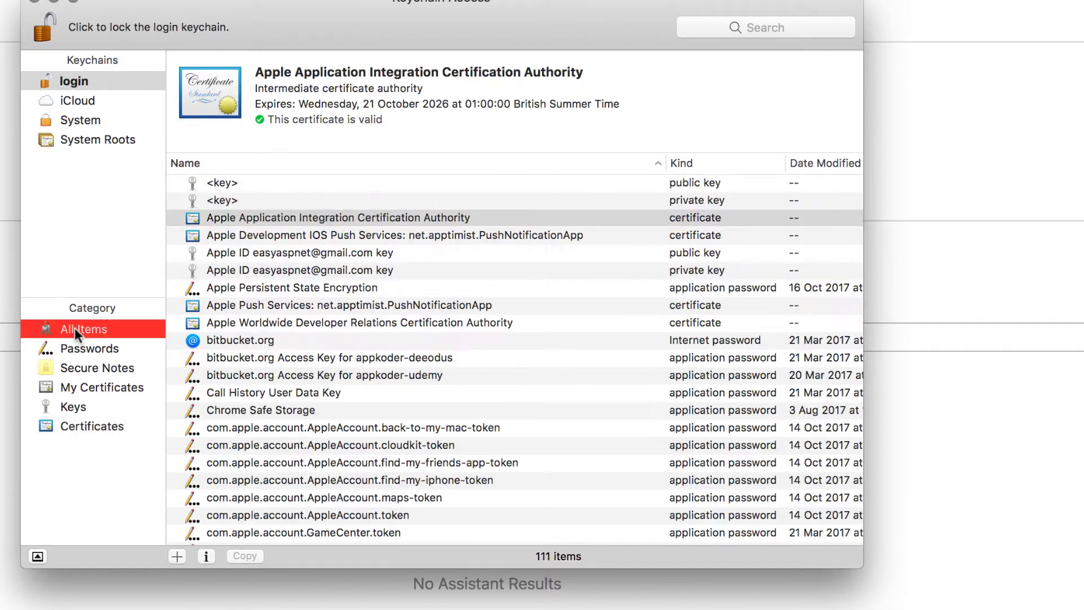
pyautogui.click(482, 236)
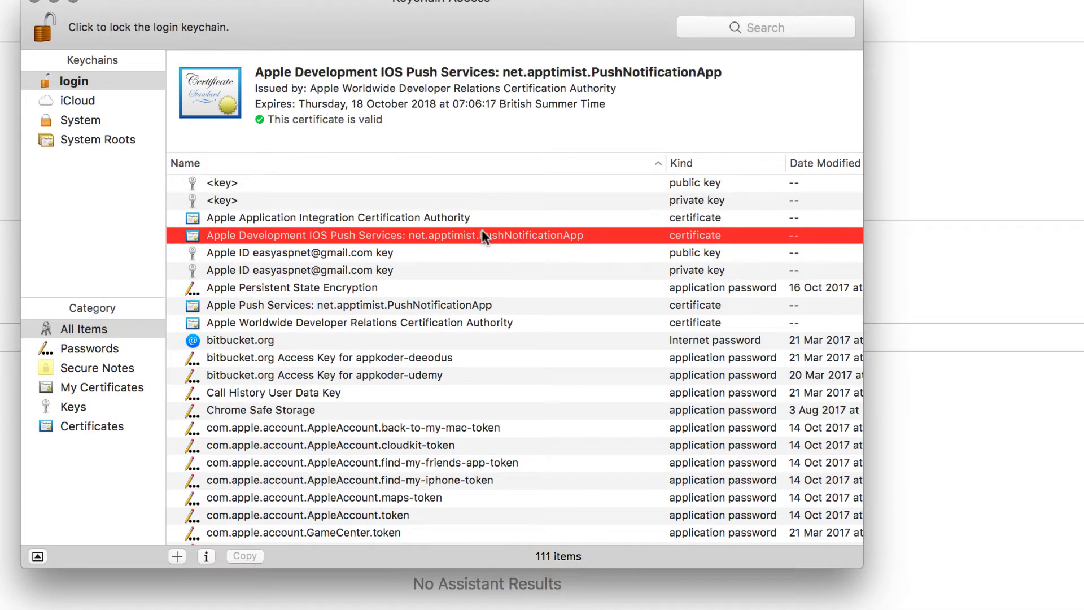
pyautogui.rightClick(416, 238)
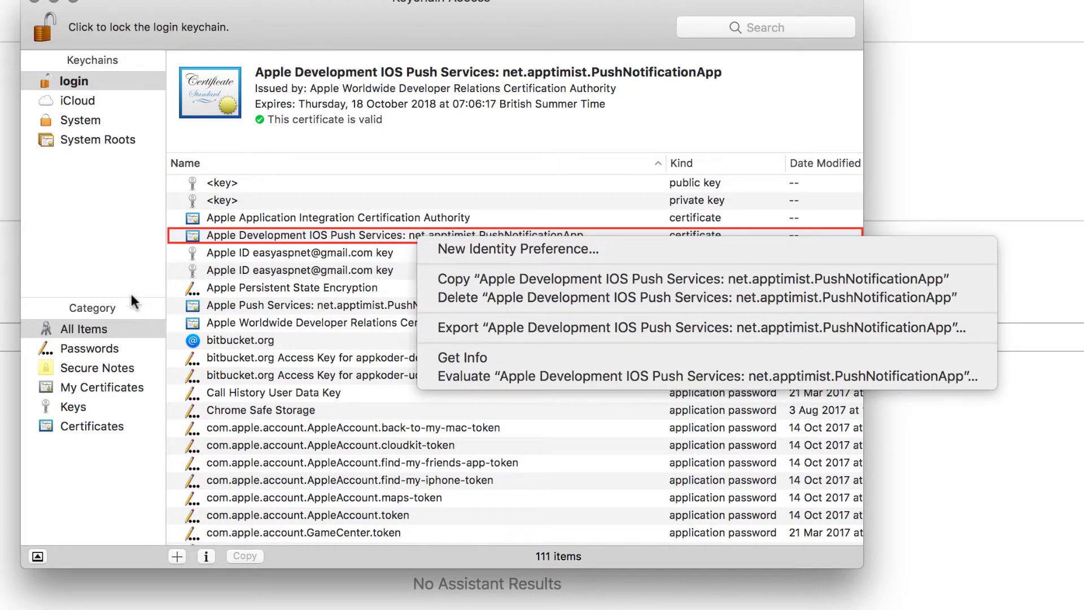
pyautogui.click(501, 329)
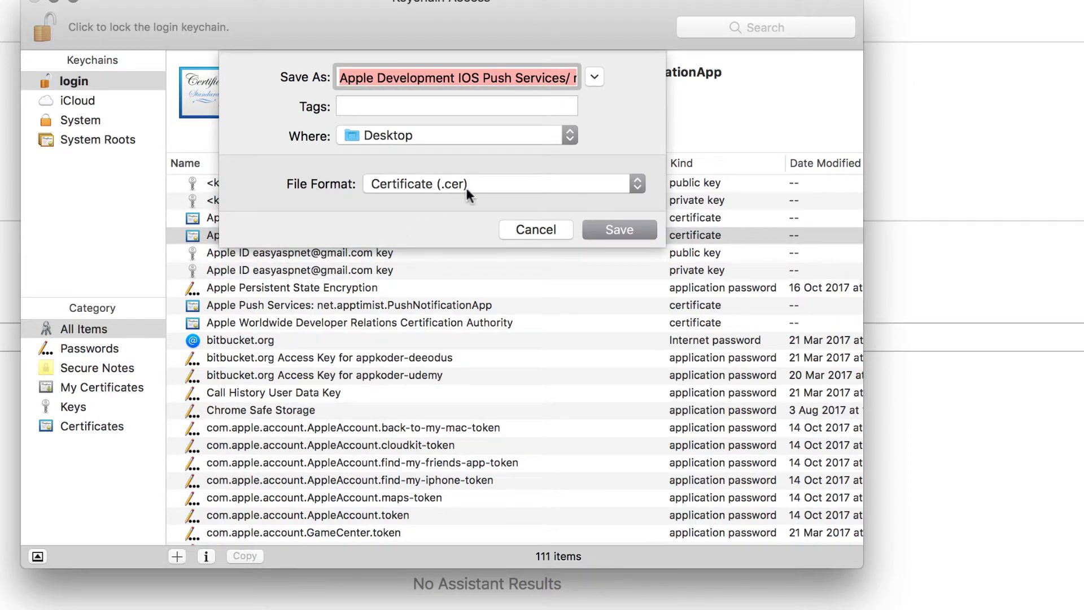
pyautogui.click(542, 228)
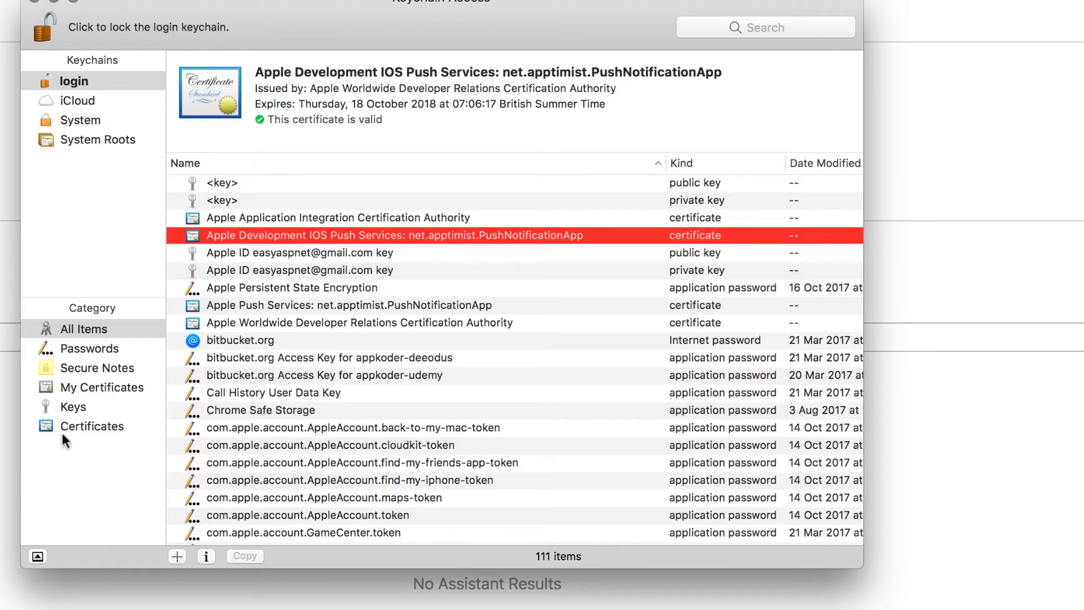
pyautogui.click(83, 428)
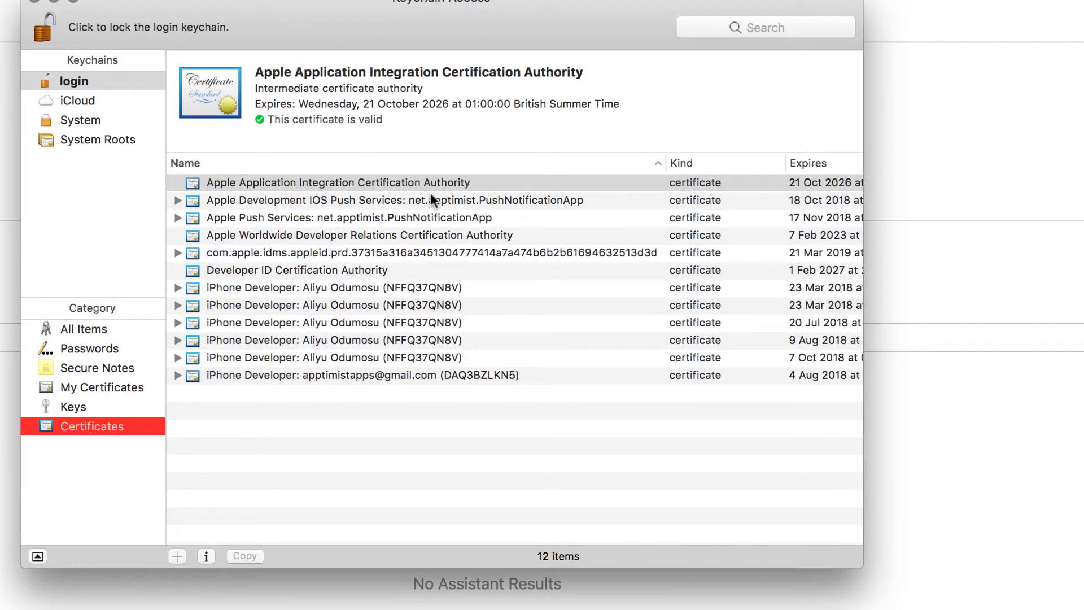
pyautogui.click(474, 199)
pyautogui.rightClick(473, 199)
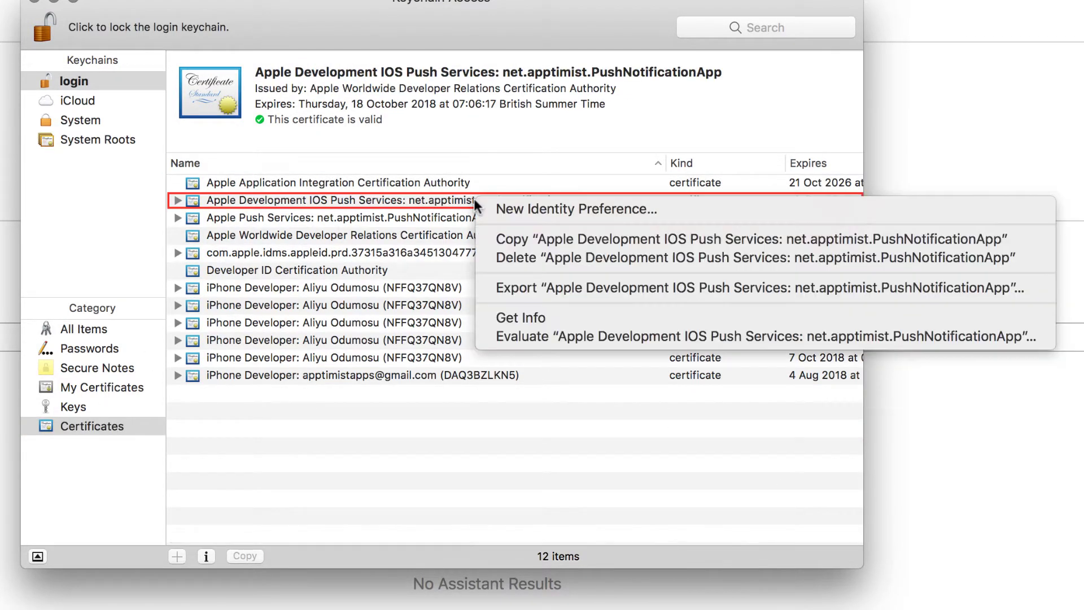
pyautogui.click(568, 288)
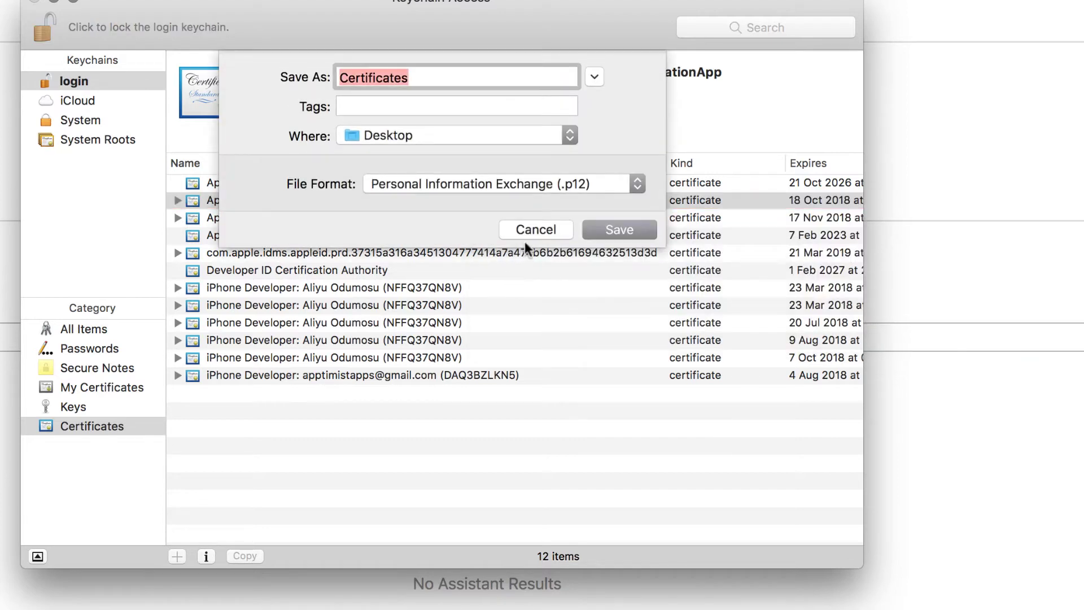
pyautogui.click(566, 232)
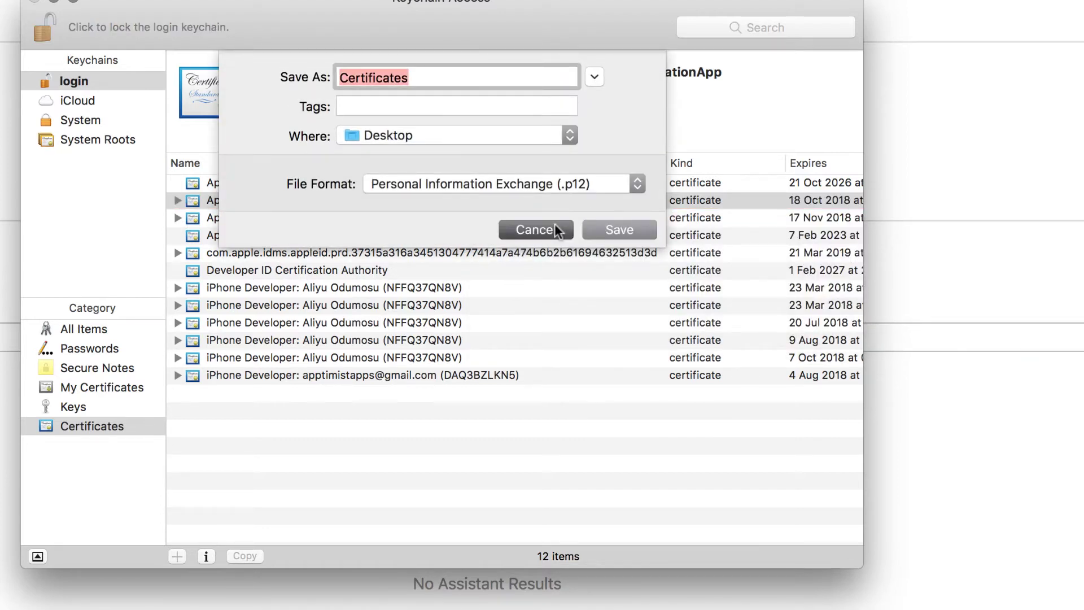
# Step: Close Keychain Access to return to the PushNotificationApp signing settings in Xcode
pyautogui.click(34, 4)
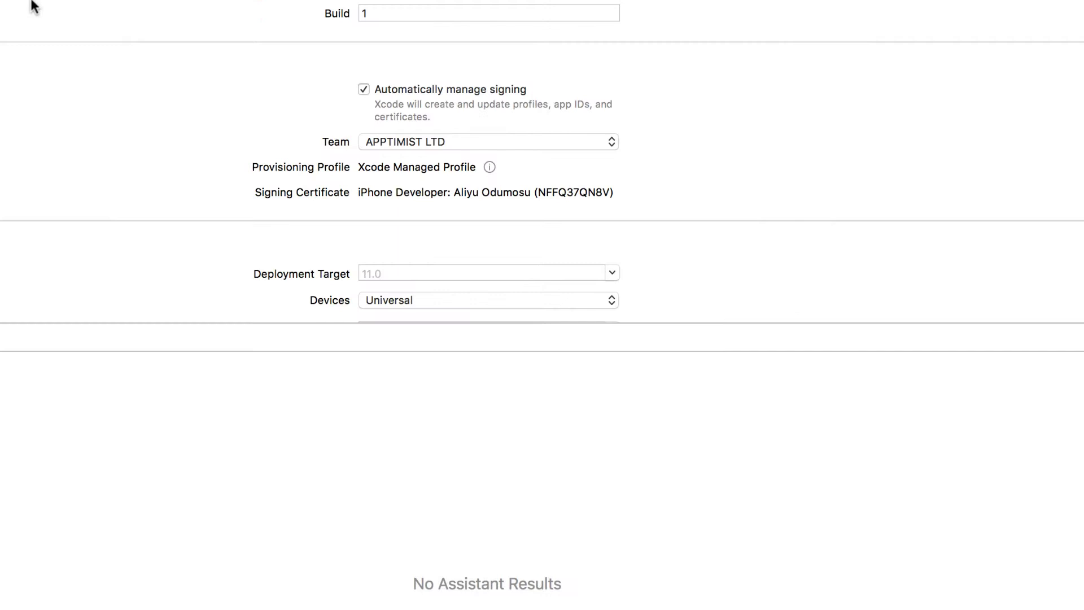